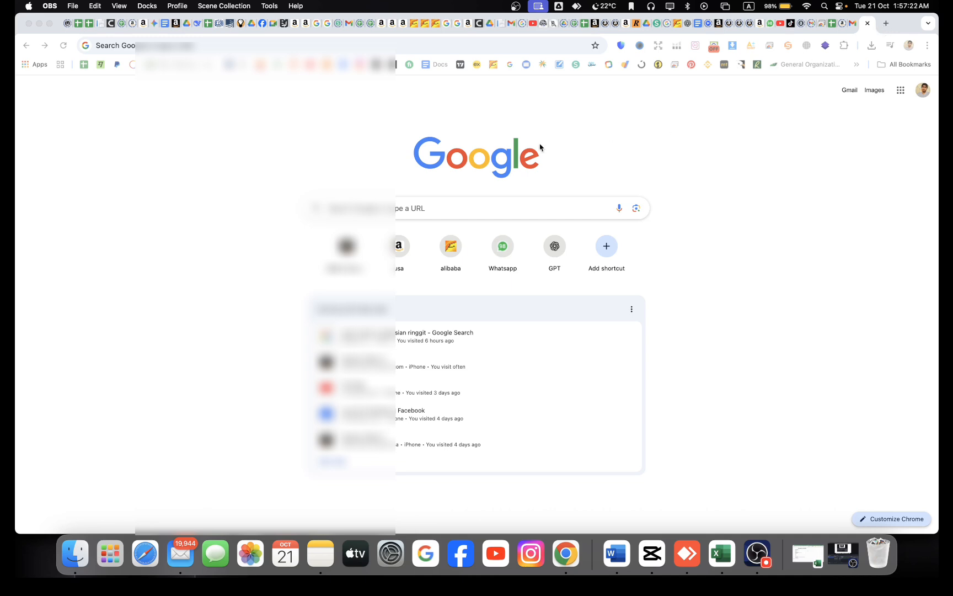
- Go to sejda.com by typing 'sej' in Chrome's address bar and accepting the suggestion
{"action": "left_click", "coordinate": [515, 48]}
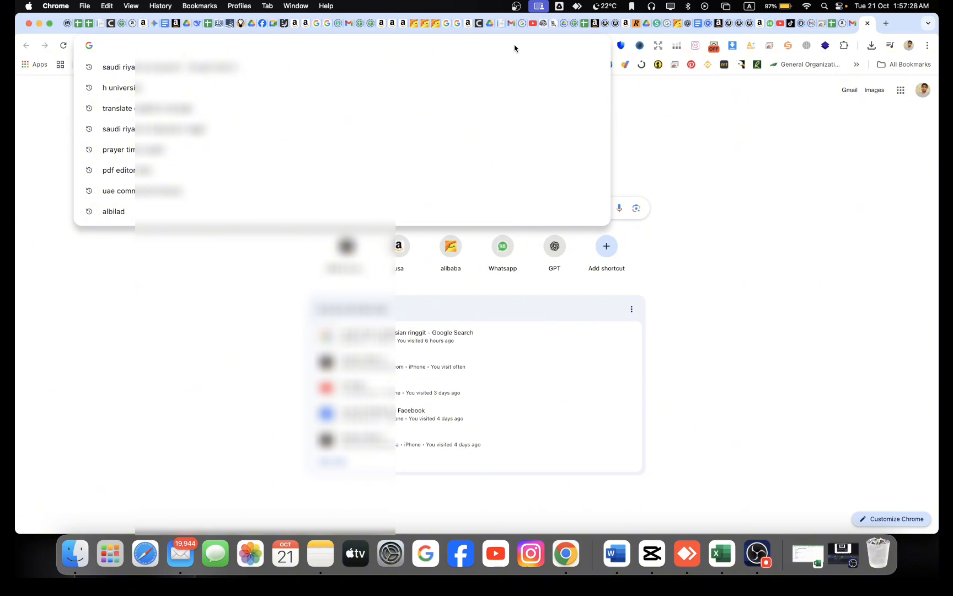
{"action": "type", "text": "sej"}
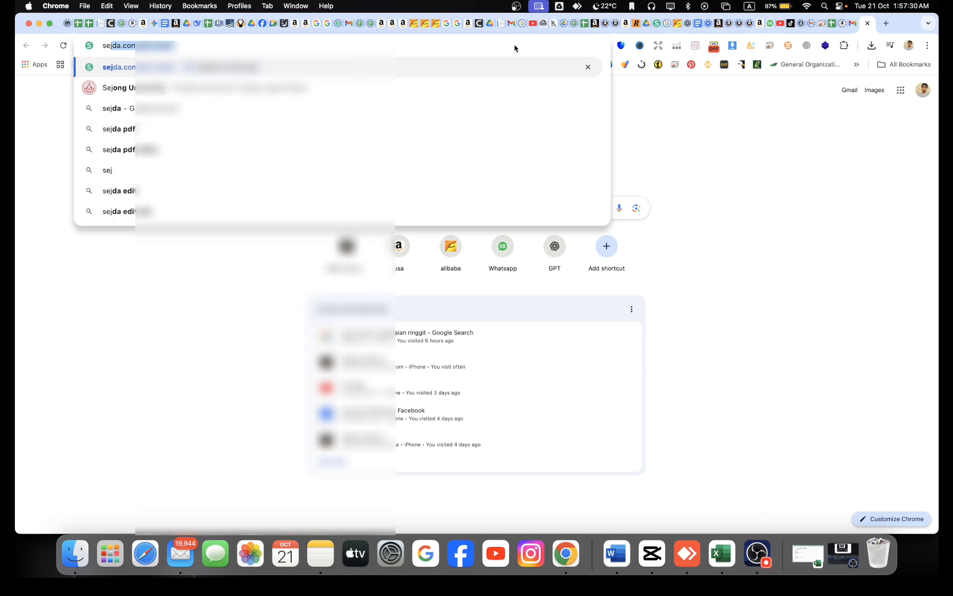
{"action": "key", "text": "Return"}
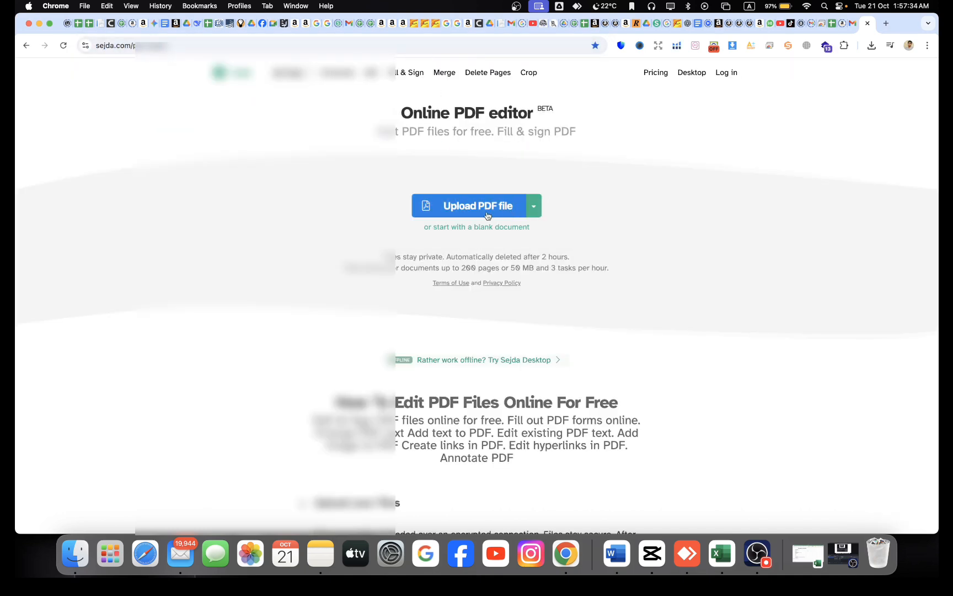
- Upload the electricity bill PDF from Downloads and dismiss the browser zoom warning
{"action": "left_click", "coordinate": [482, 210]}
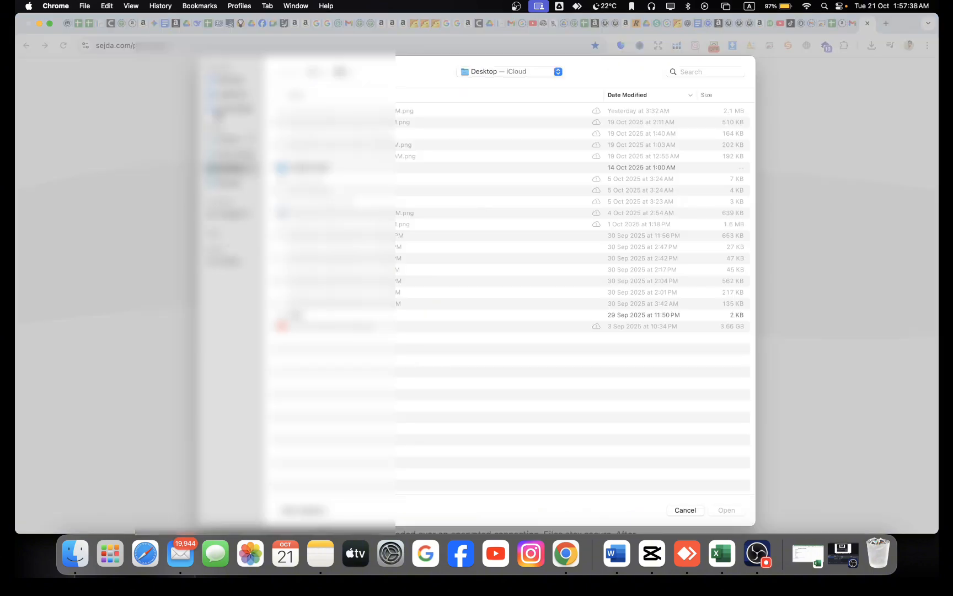
{"action": "left_click", "coordinate": [231, 109]}
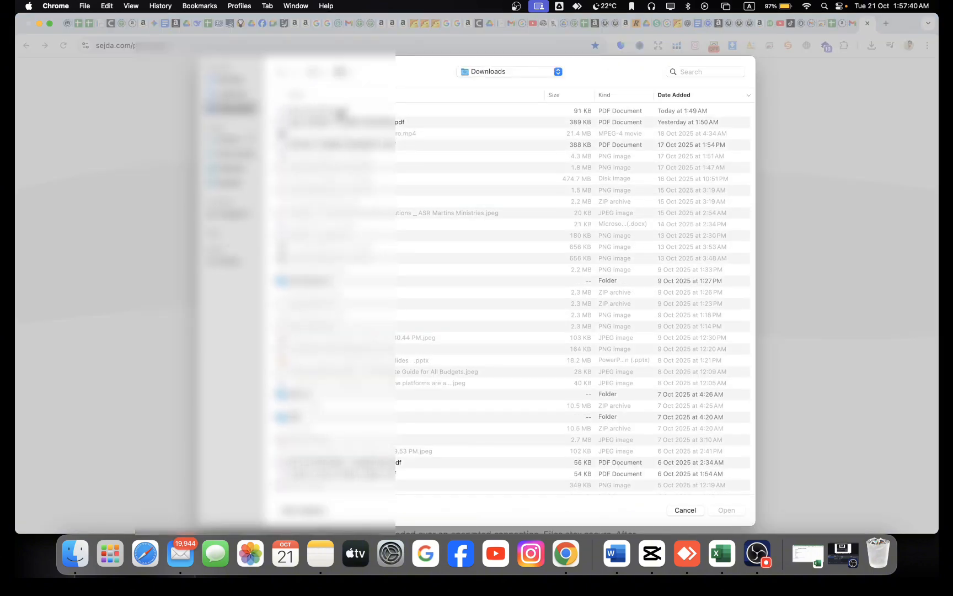
{"action": "double_click", "coordinate": [354, 112]}
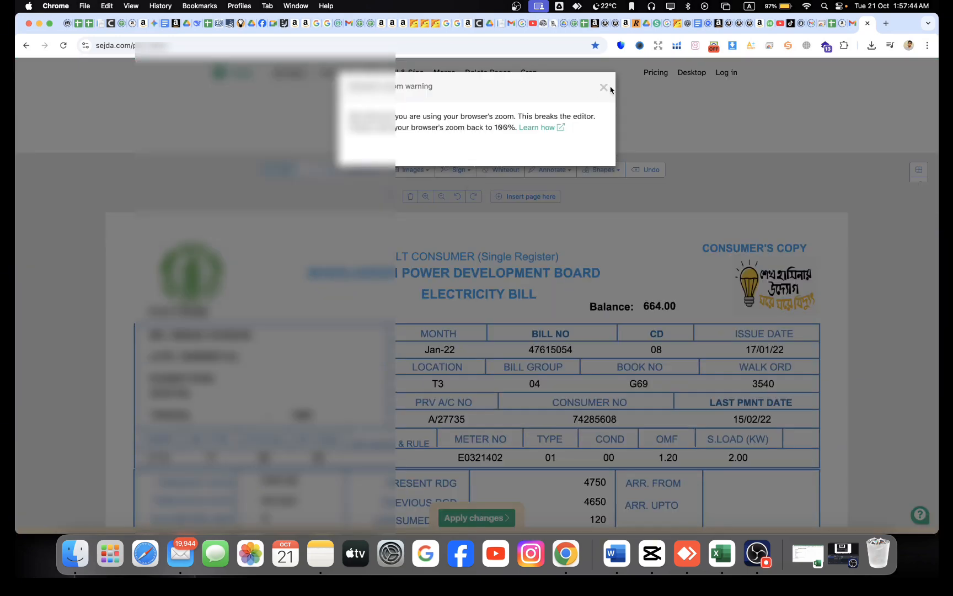
{"action": "left_click", "coordinate": [604, 88]}
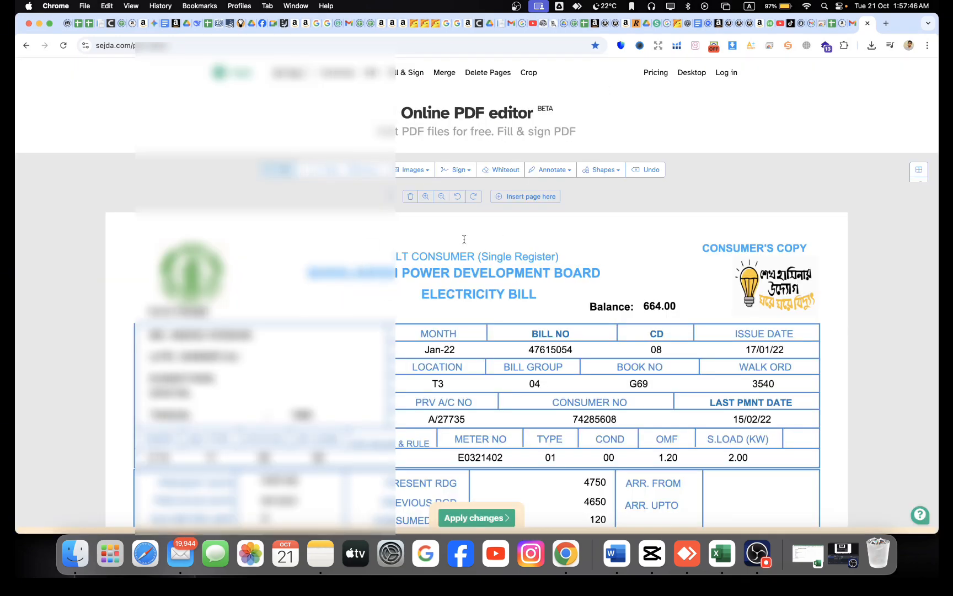
{"action": "scroll", "coordinate": [460, 244], "scroll_direction": "down", "scroll_amount": 2}
{"action": "scroll", "coordinate": [460, 244], "scroll_direction": "down", "scroll_amount": 3}
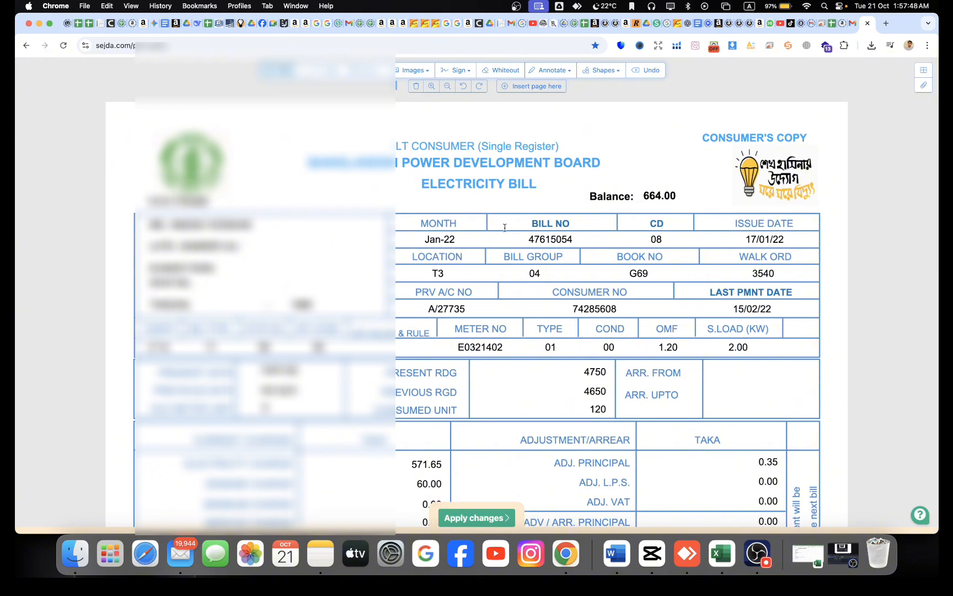
{"action": "scroll", "coordinate": [467, 232], "scroll_direction": "down", "scroll_amount": 3}
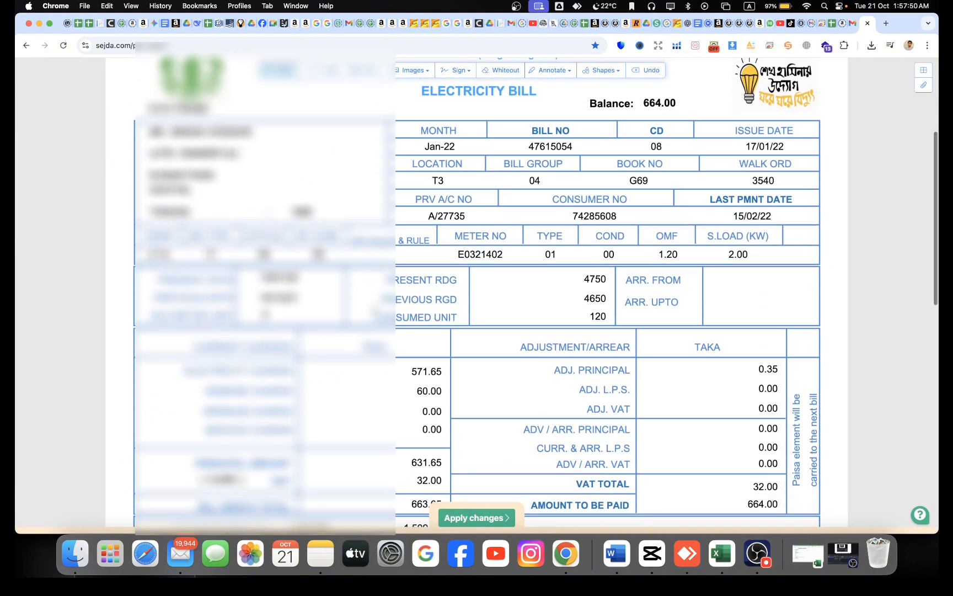
{"action": "scroll", "coordinate": [495, 231], "scroll_direction": "up", "scroll_amount": 3}
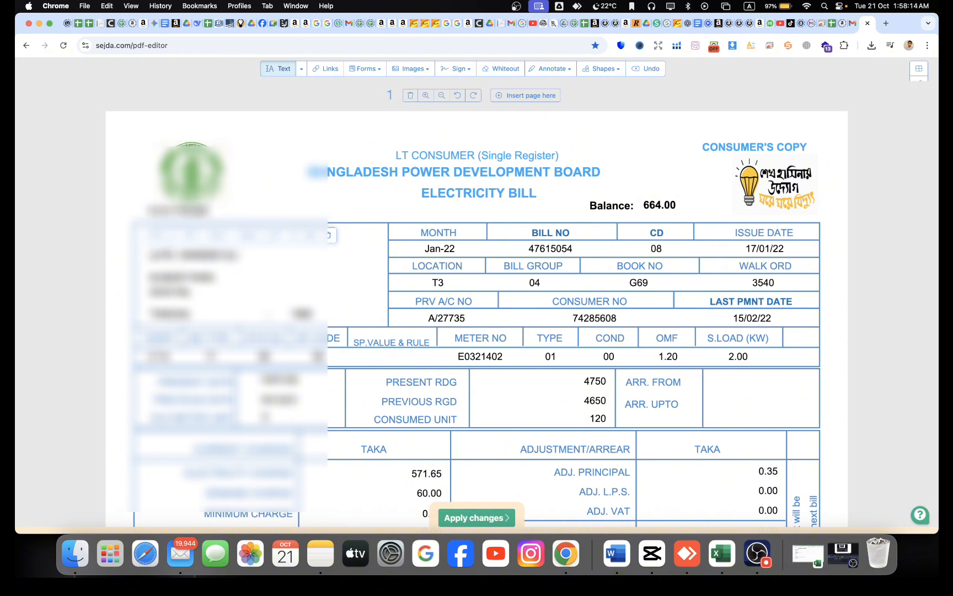
{"action": "left_click", "coordinate": [182, 277]}
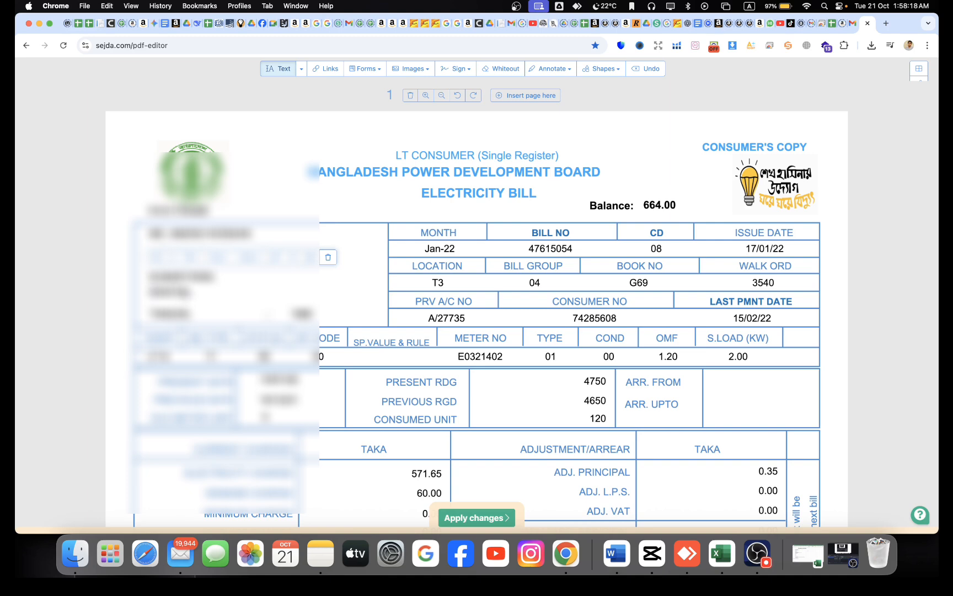
{"action": "left_click", "coordinate": [180, 292]}
{"action": "left_click", "coordinate": [179, 314]}
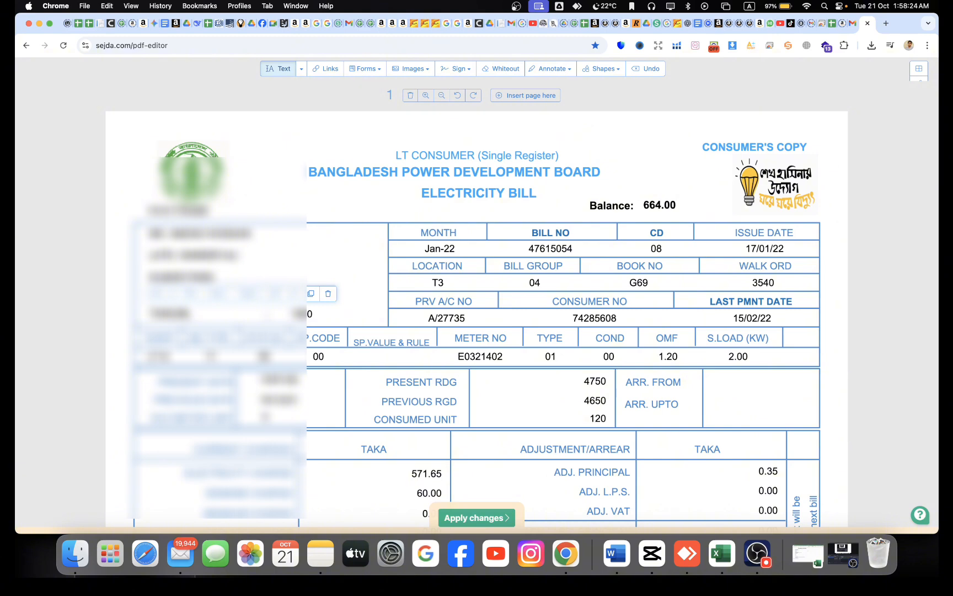
{"action": "left_click", "coordinate": [307, 314]}
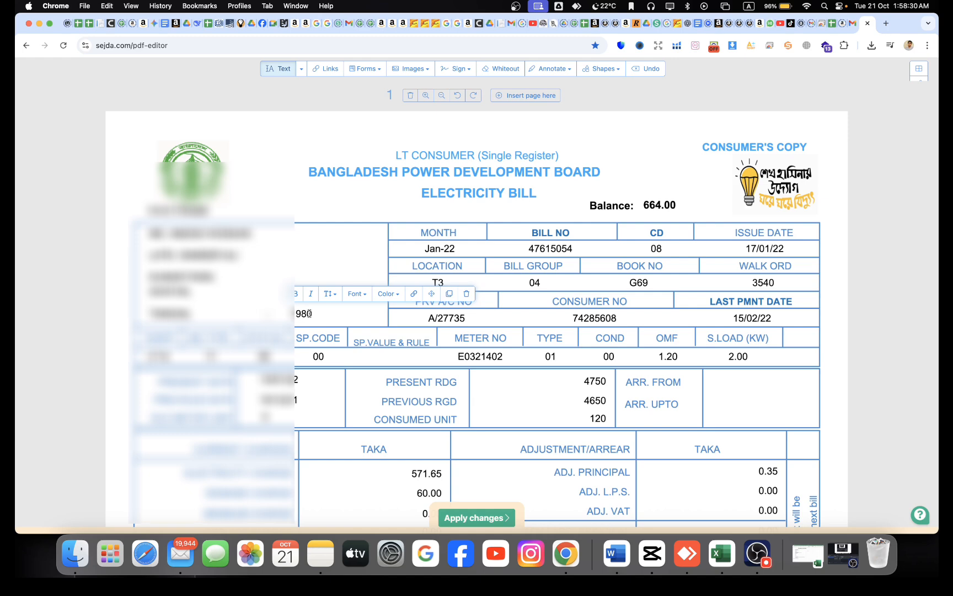
{"action": "left_click", "coordinate": [313, 313]}
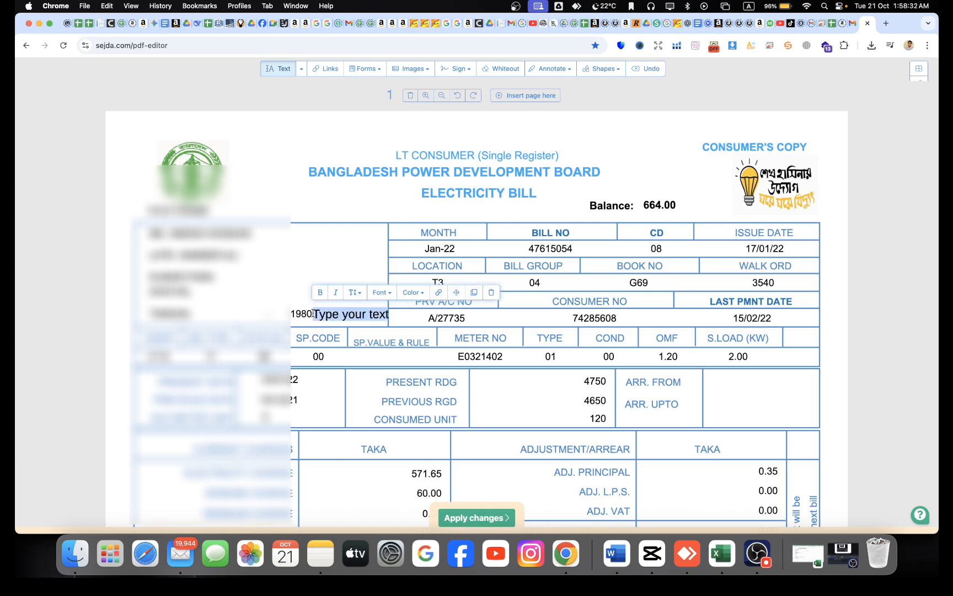
{"action": "key", "text": "BackSpace"}
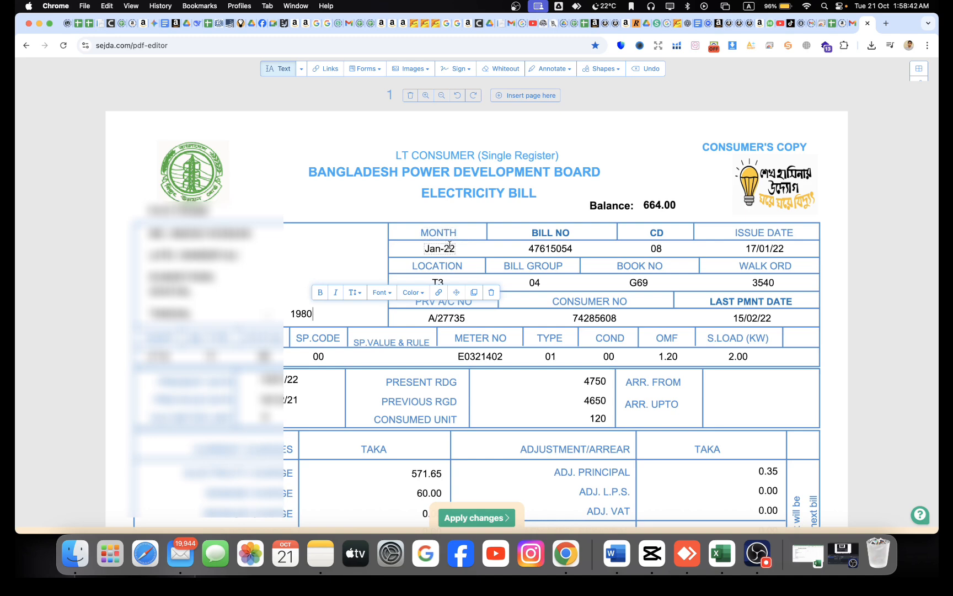
- Change the bill month from Jan-22 to Dec-22
{"action": "left_click", "coordinate": [449, 247]}
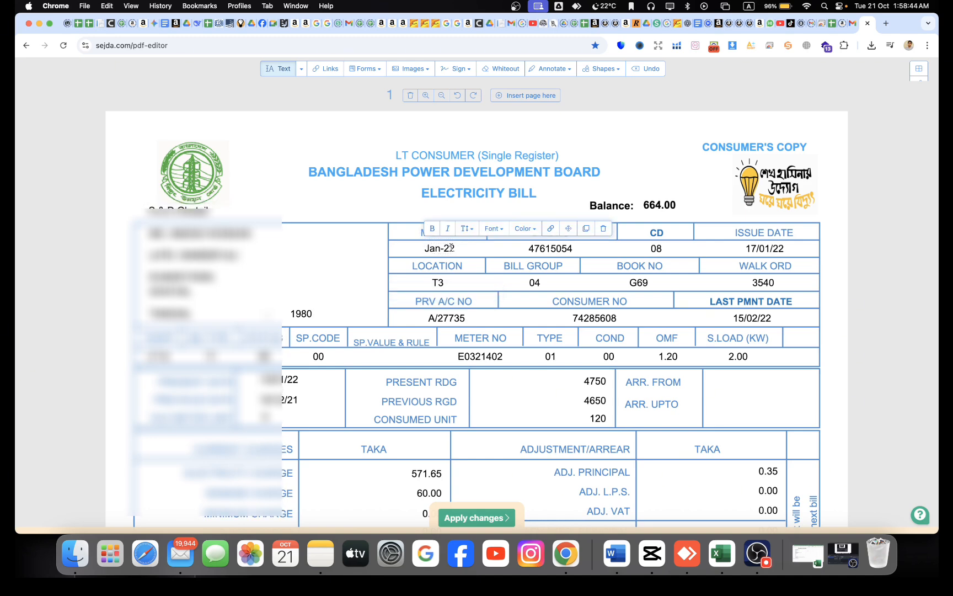
{"action": "left_click", "coordinate": [440, 248]}
{"action": "key", "text": "BackSpace"}
{"action": "key", "text": "BackSpace"}
{"action": "key", "text": "BackSpace"}
{"action": "type", "text": "DE"}
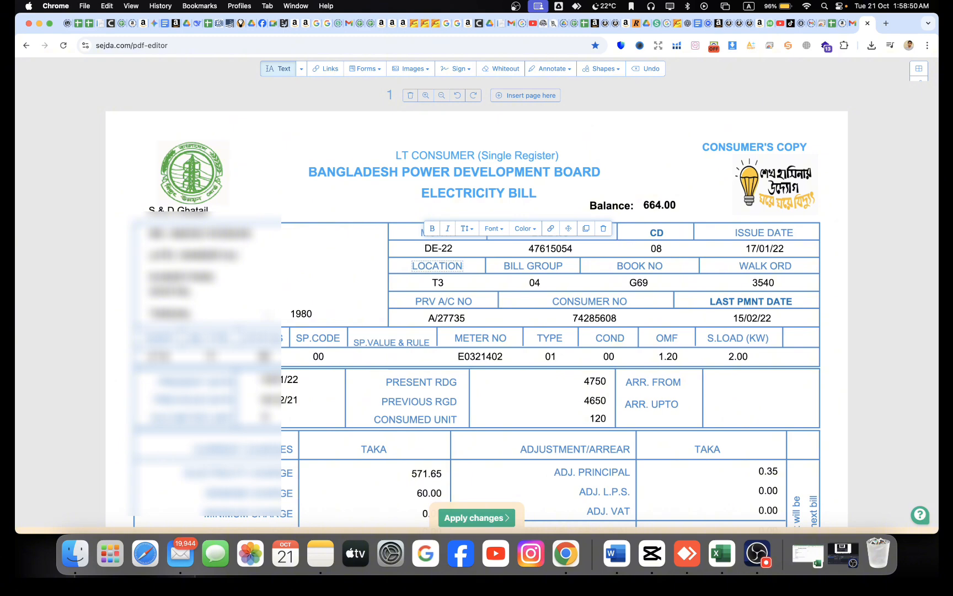
{"action": "key", "text": "BackSpace"}
{"action": "type", "text": "ec"}
{"action": "left_click", "coordinate": [557, 246]}
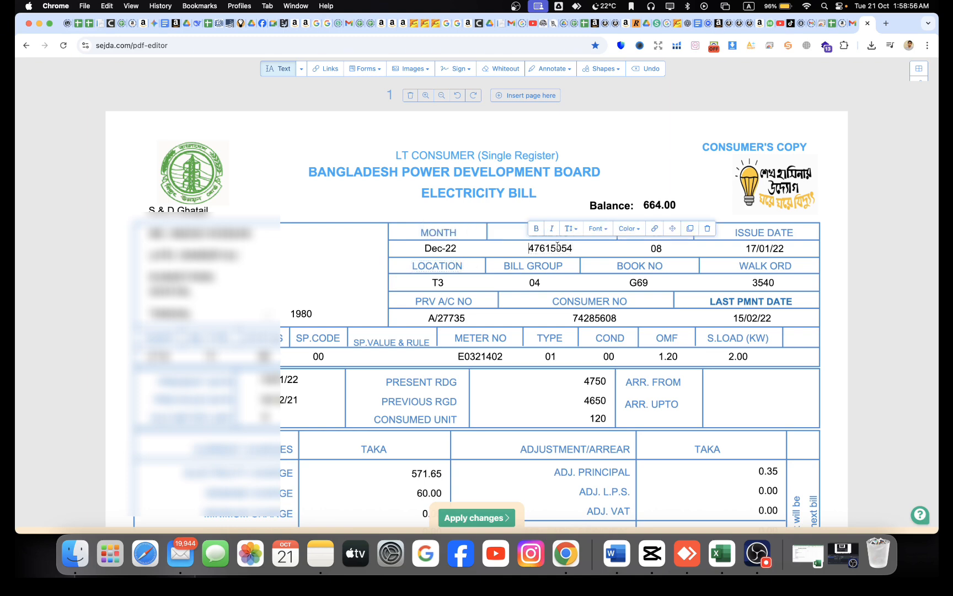
{"action": "left_click", "coordinate": [581, 187]}
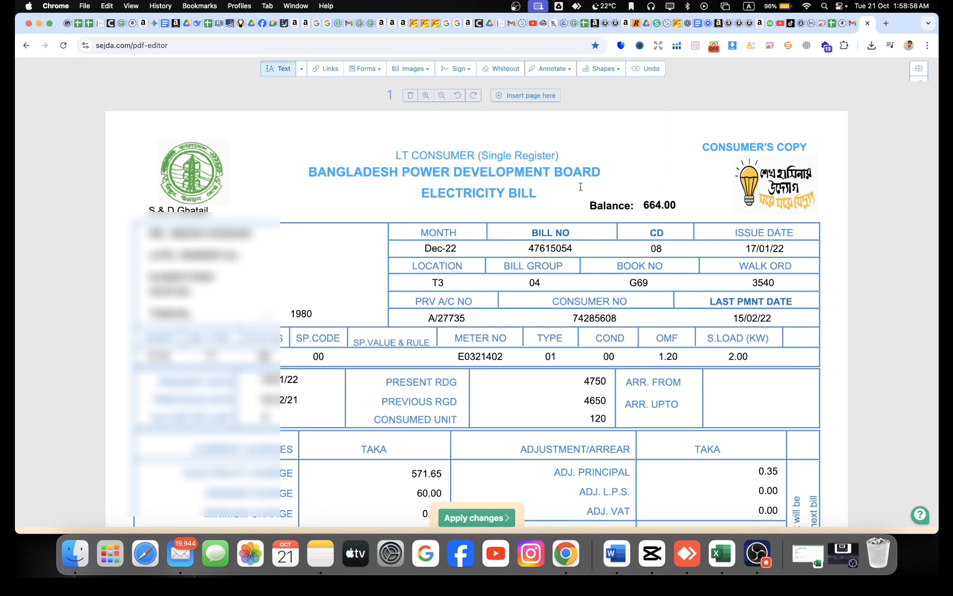
{"action": "left_click", "coordinate": [535, 248]}
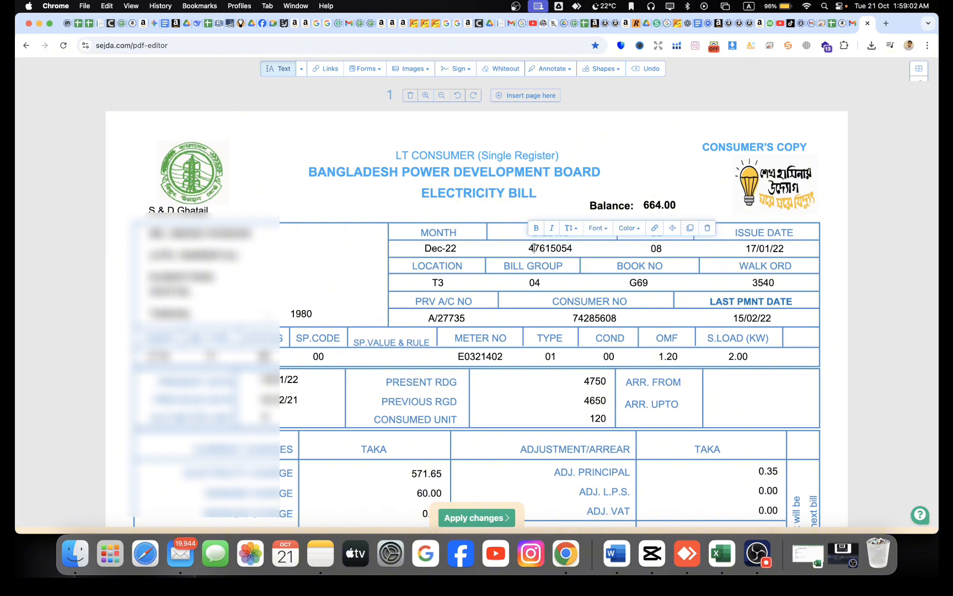
{"action": "key", "text": "BackSpace"}
{"action": "type", "text": "6"}
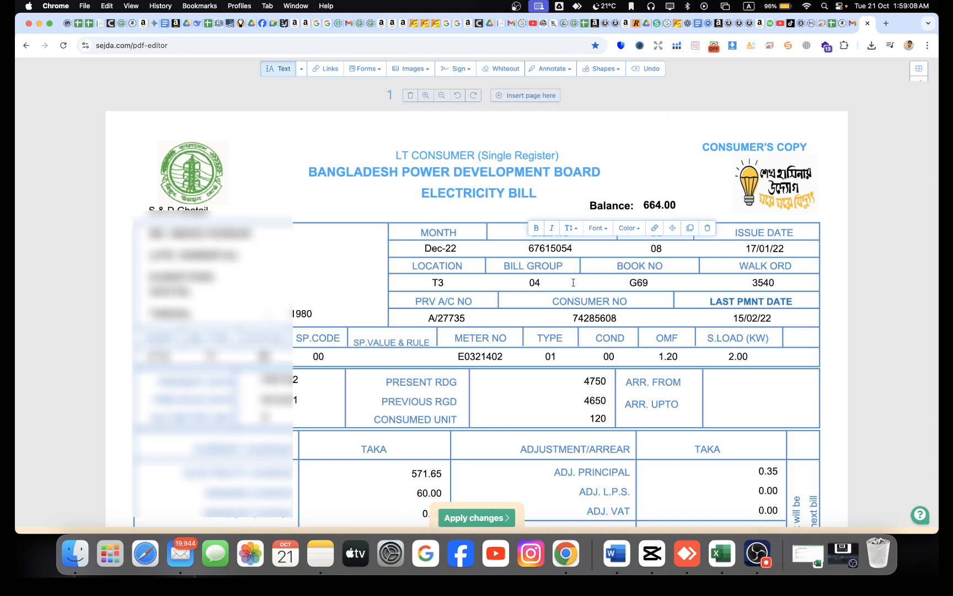
{"action": "key", "text": "BackSpace"}
{"action": "key", "text": "BackSpace"}
{"action": "type", "text": "64"}
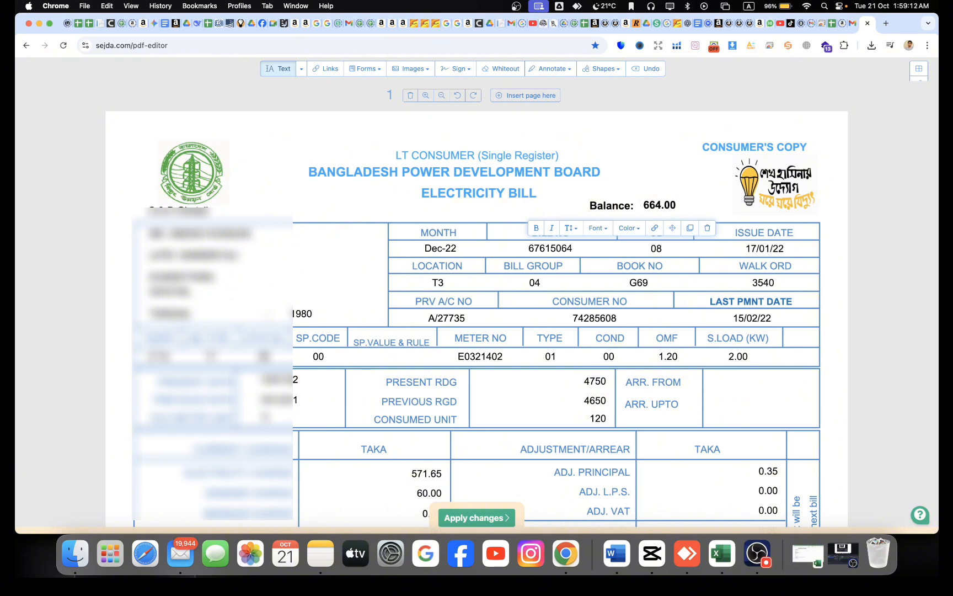
- Change the issue date from 17/01/22 to 17/10/25
{"action": "left_click", "coordinate": [701, 180]}
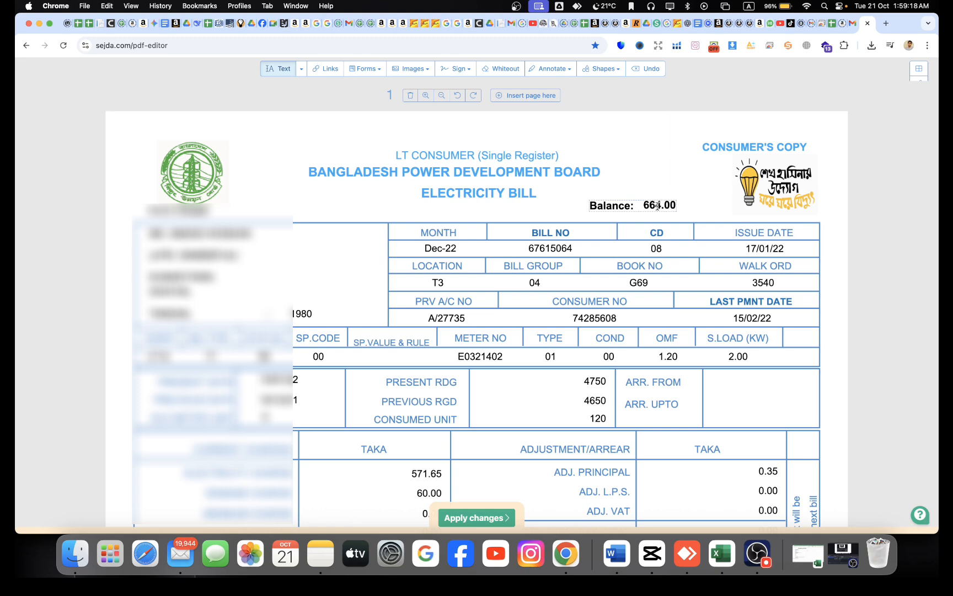
{"action": "left_click", "coordinate": [656, 206]}
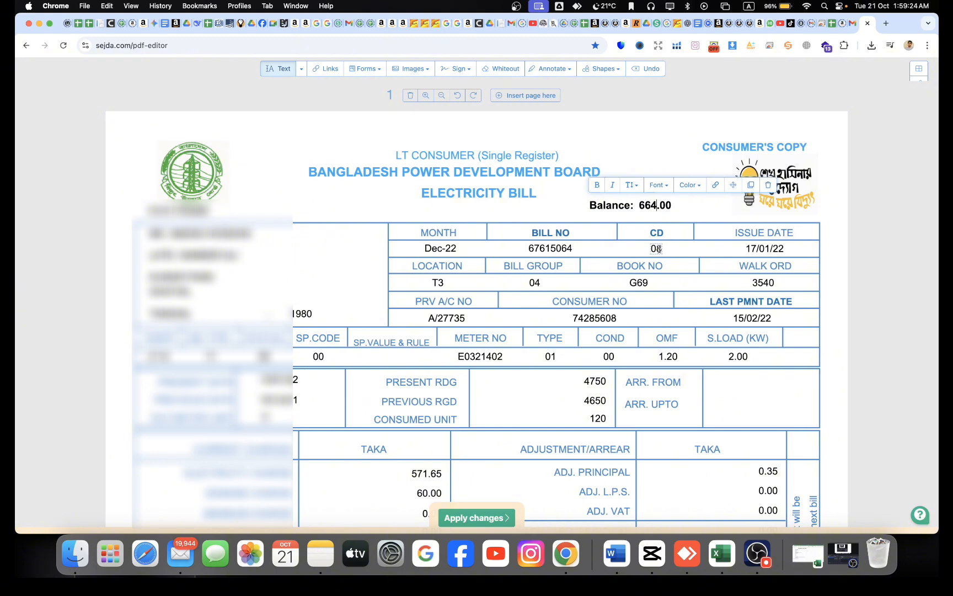
{"action": "left_click", "coordinate": [660, 249]}
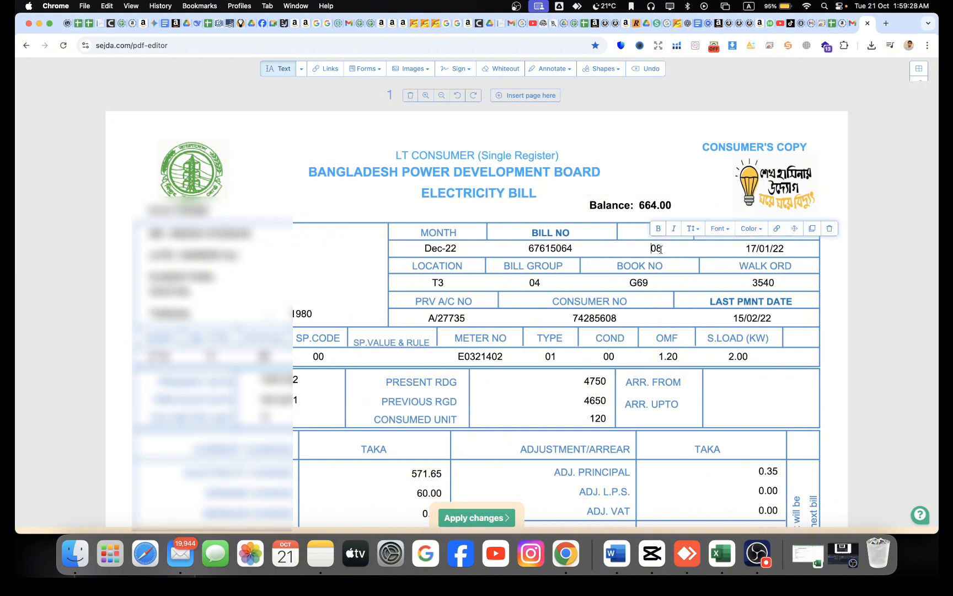
{"action": "left_click", "coordinate": [777, 251]}
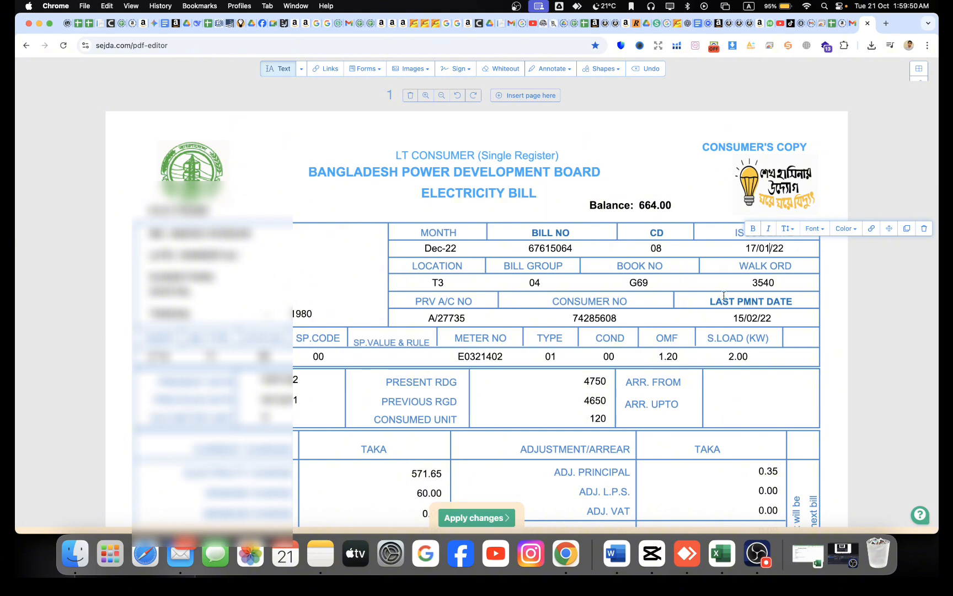
{"action": "key", "text": "BackSpace"}
{"action": "key", "text": "BackSpace"}
{"action": "type", "text": "10"}
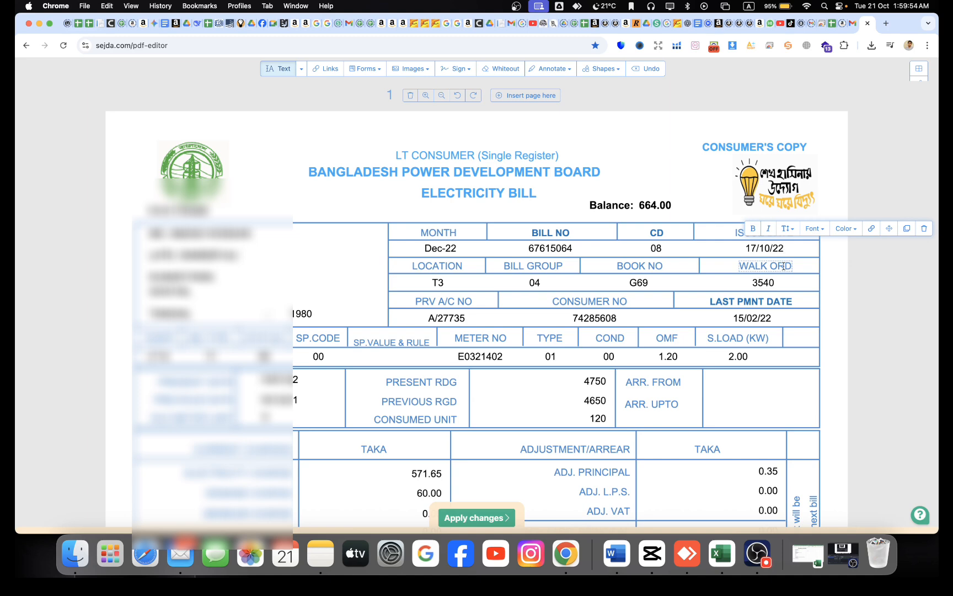
{"action": "type", "text": "5"}
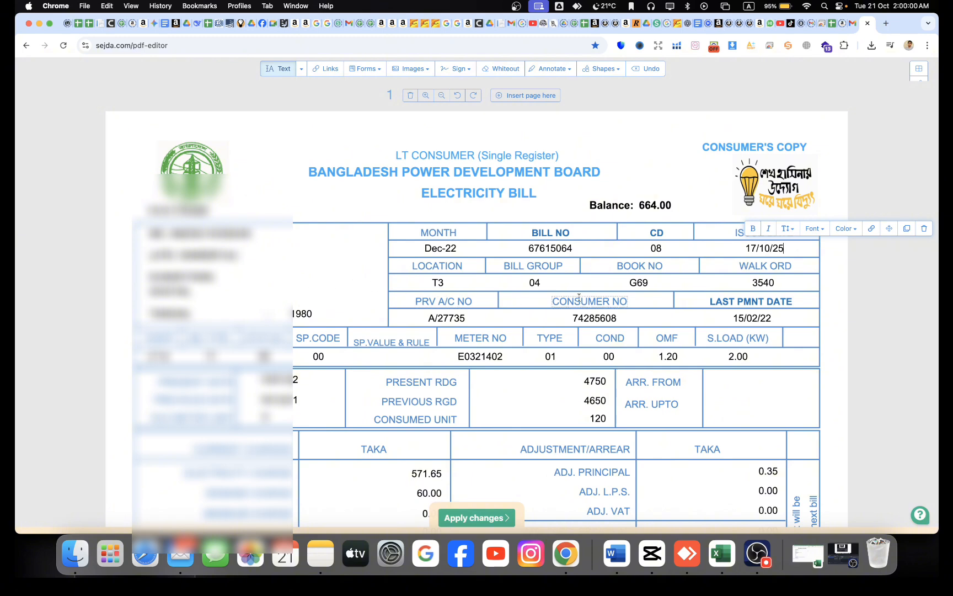
- Start editing the last payment date 15/02/22, removing the month digits
{"action": "scroll", "coordinate": [583, 298], "scroll_direction": "down", "scroll_amount": 1}
{"action": "scroll", "coordinate": [584, 298], "scroll_direction": "down", "scroll_amount": 3}
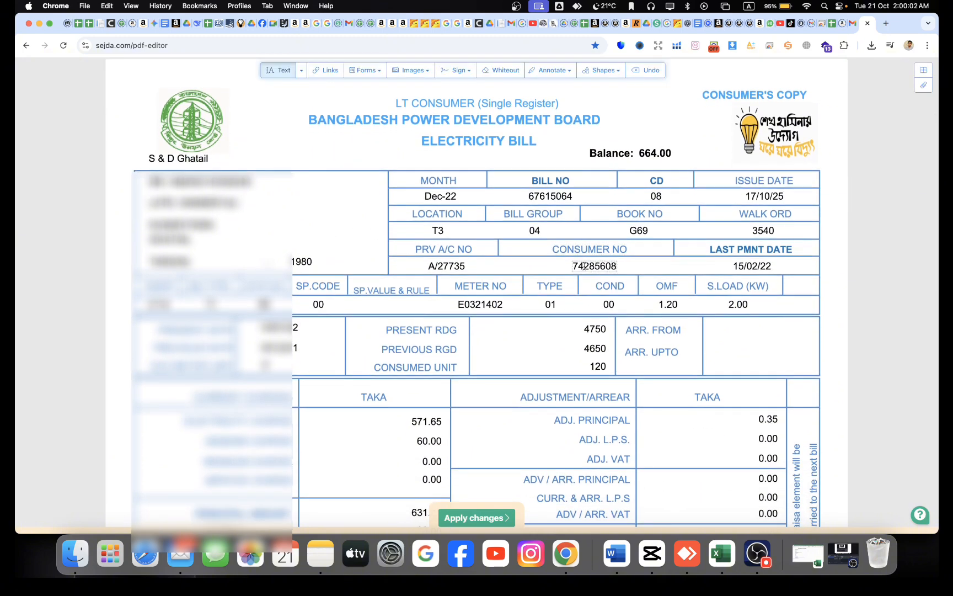
{"action": "left_click", "coordinate": [607, 266]}
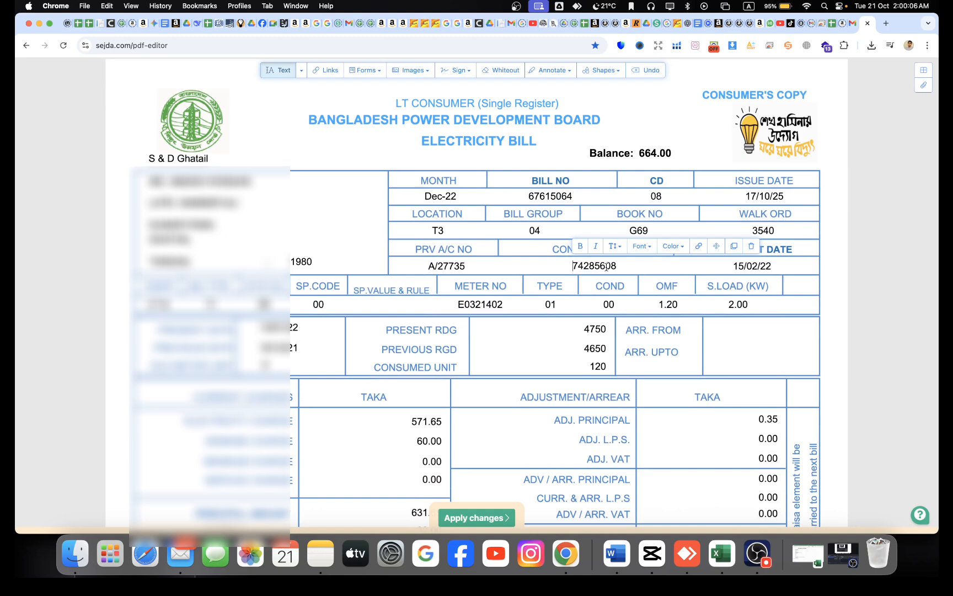
{"action": "left_click", "coordinate": [767, 266]}
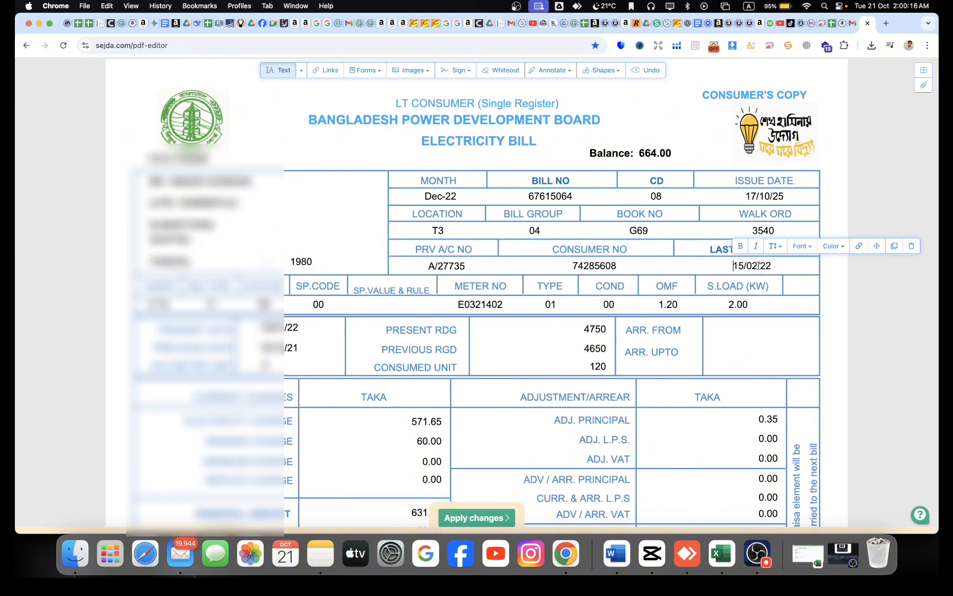
{"action": "left_click", "coordinate": [852, 284]}
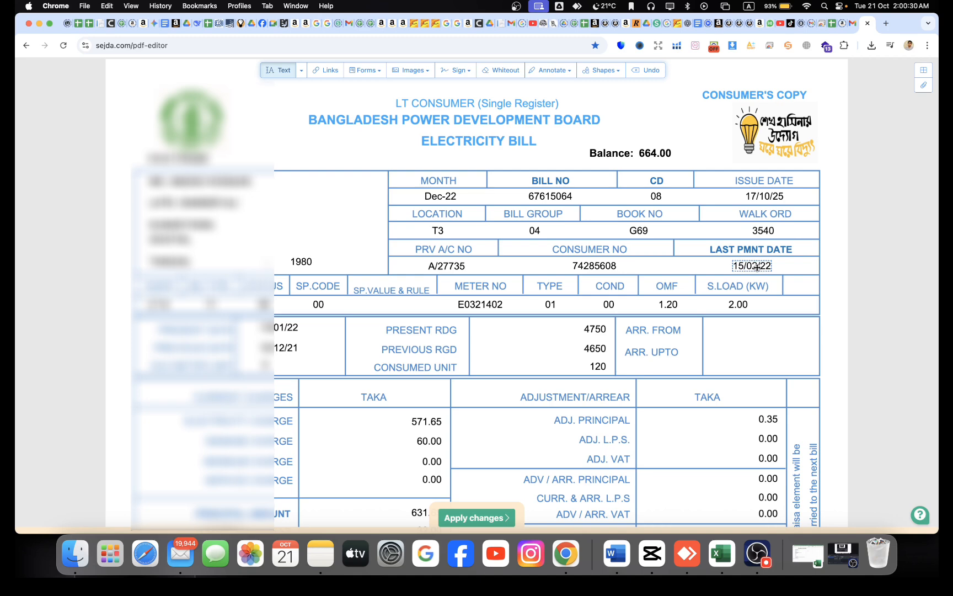
{"action": "left_click", "coordinate": [756, 266]}
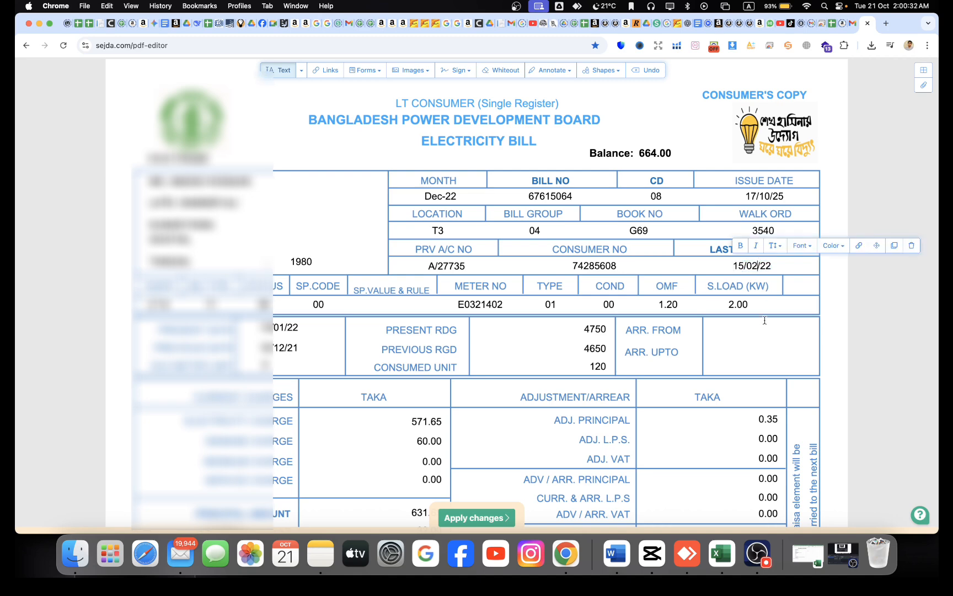
{"action": "key", "text": "BackSpace"}
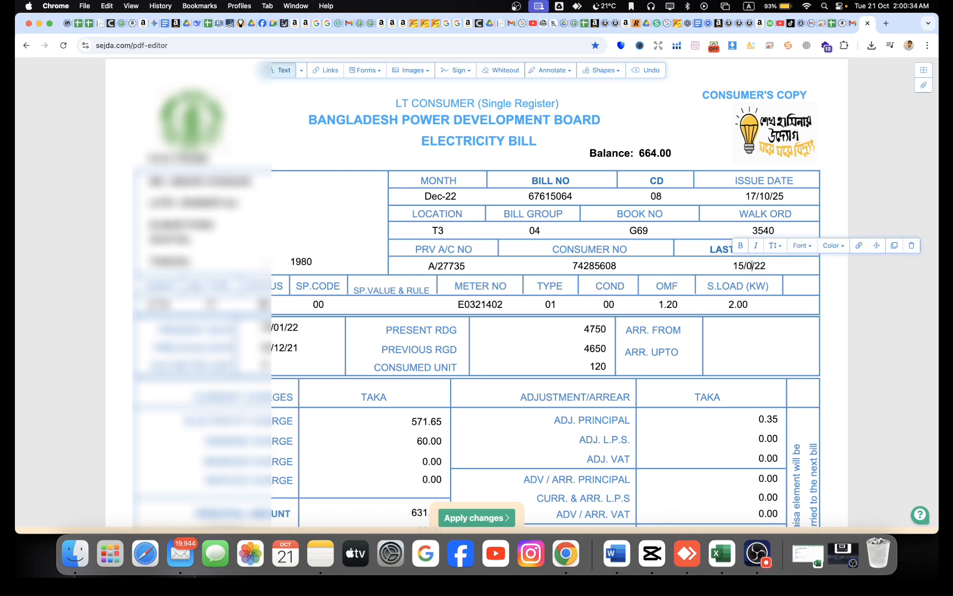
{"action": "type", "text": "0"}
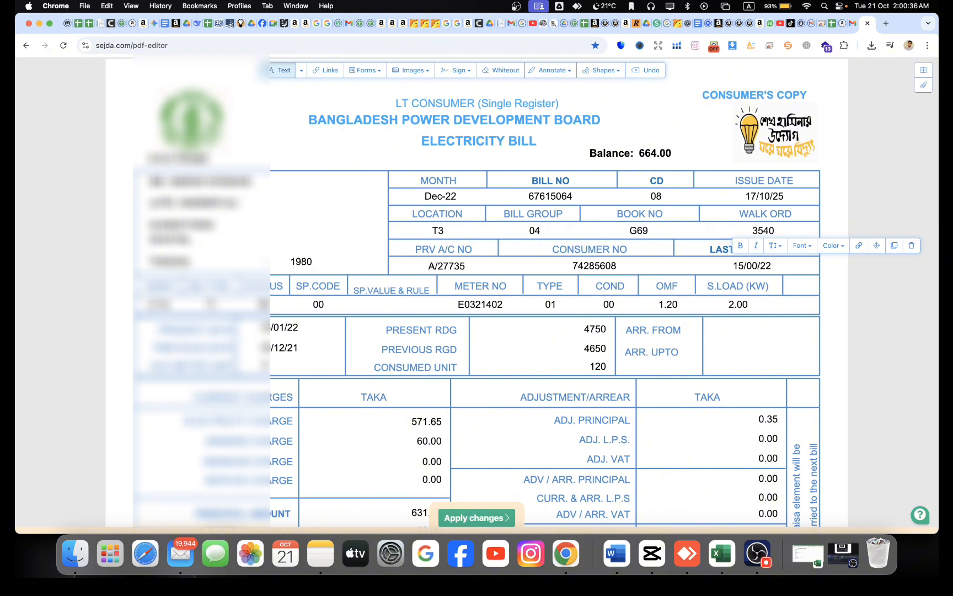
{"action": "key", "text": "BackSpace"}
- Complete the last payment date as 15/09/22 and select the PRESENT RDG reading date
{"action": "type", "text": "9"}
{"action": "scroll", "coordinate": [547, 379], "scroll_direction": "down", "scroll_amount": 3}
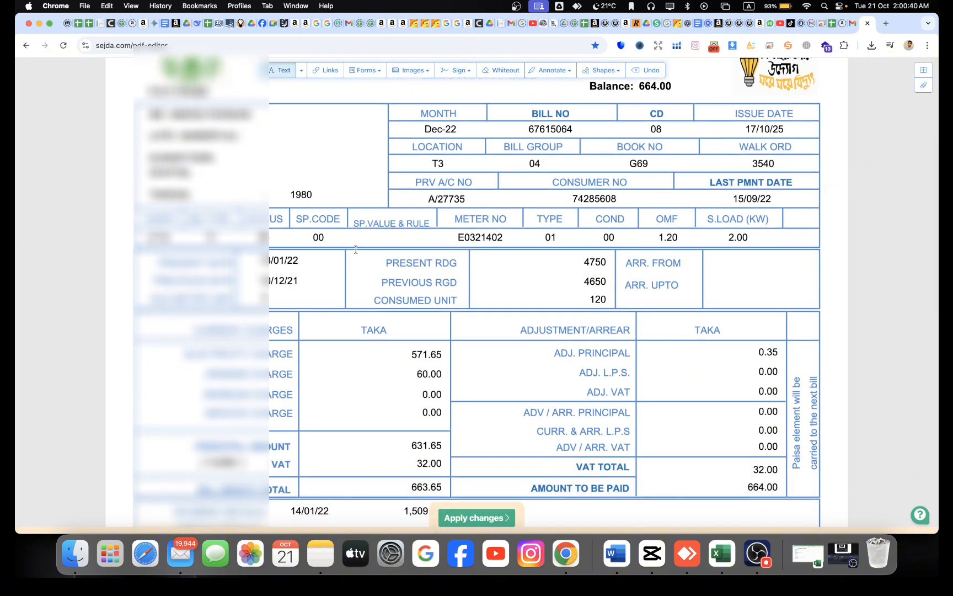
{"action": "left_click", "coordinate": [287, 260]}
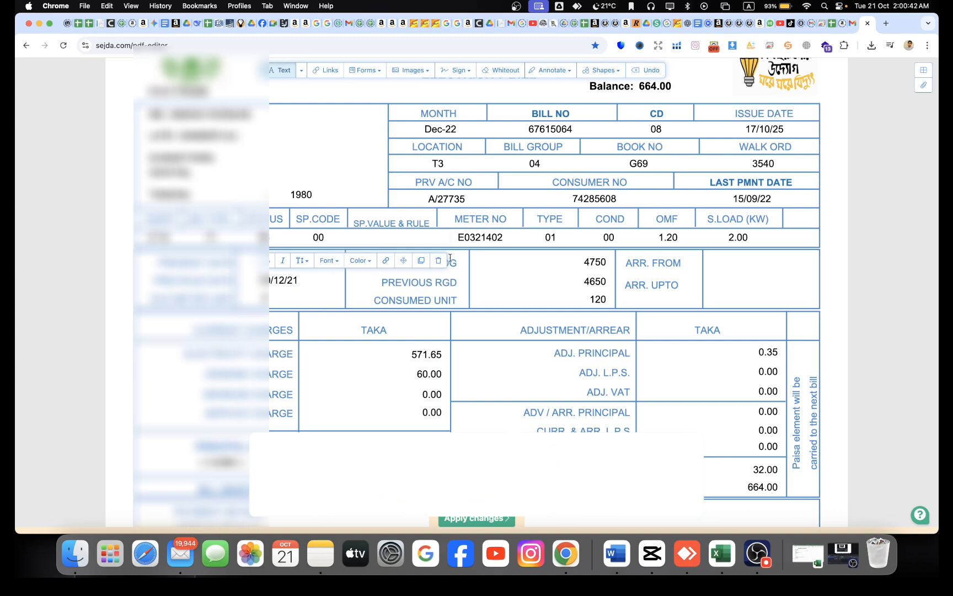
- Add a new text box in the office copy's consumer details area and clear its default text
{"action": "scroll", "coordinate": [505, 302], "scroll_direction": "down", "scroll_amount": 5}
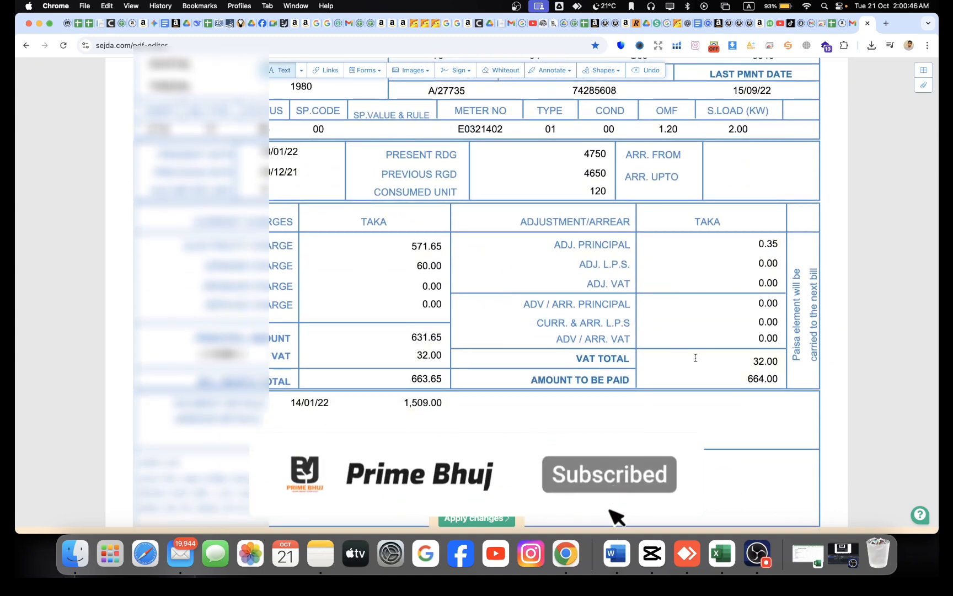
{"action": "scroll", "coordinate": [696, 357], "scroll_direction": "down", "scroll_amount": 5}
{"action": "scroll", "coordinate": [441, 284], "scroll_direction": "down", "scroll_amount": 6}
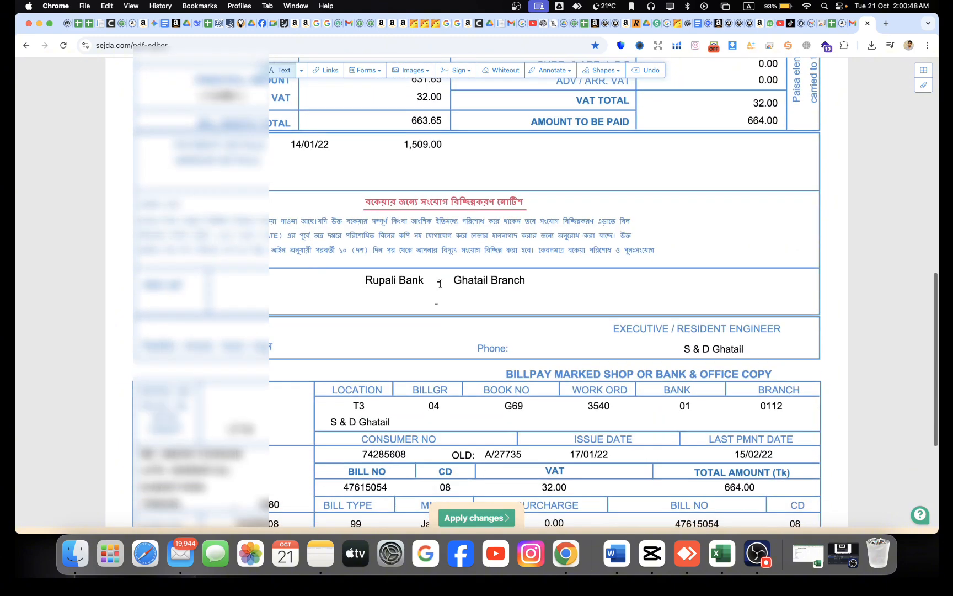
{"action": "scroll", "coordinate": [440, 284], "scroll_direction": "down", "scroll_amount": 4}
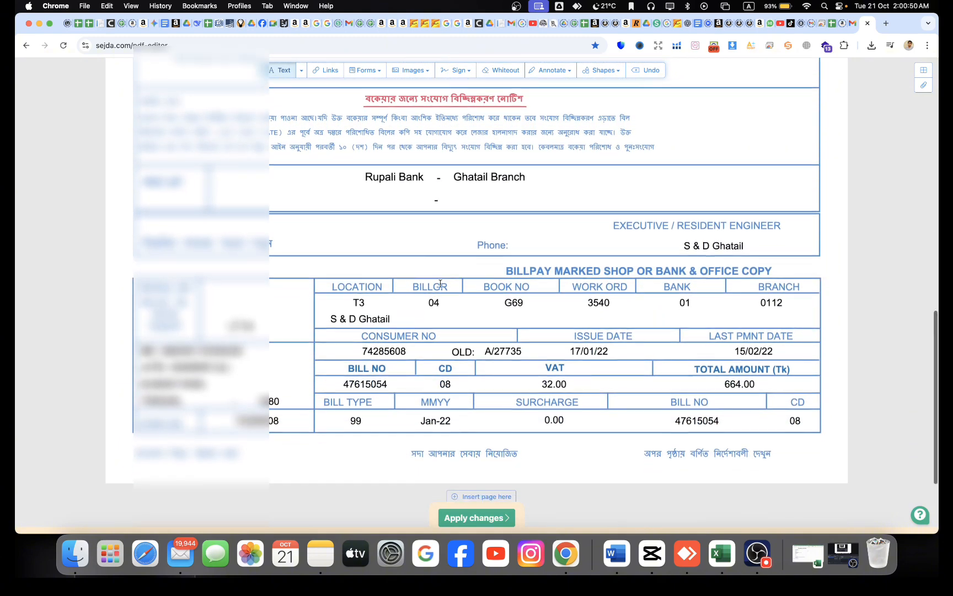
{"action": "scroll", "coordinate": [440, 283], "scroll_direction": "down", "scroll_amount": 3}
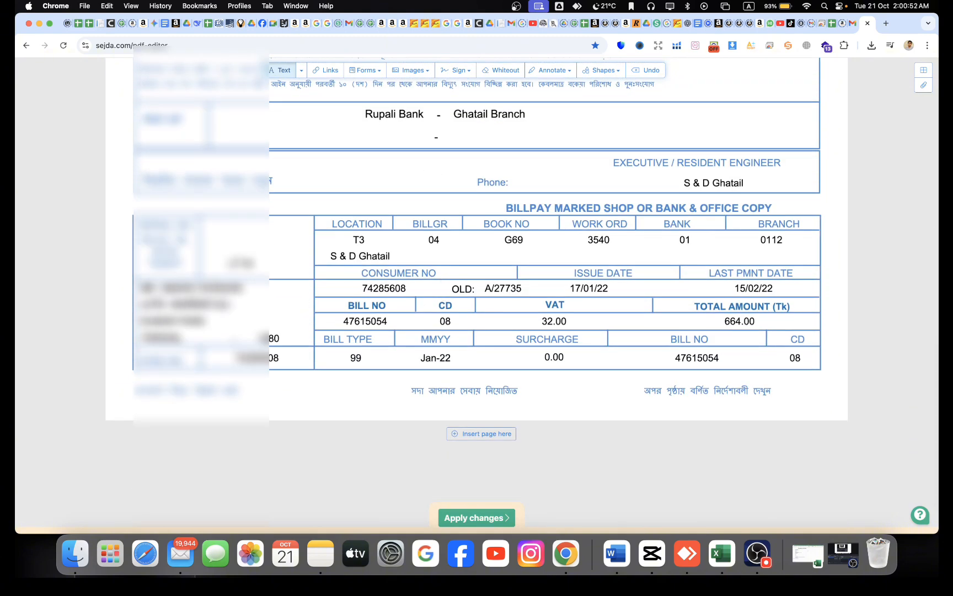
{"action": "left_click", "coordinate": [196, 298]}
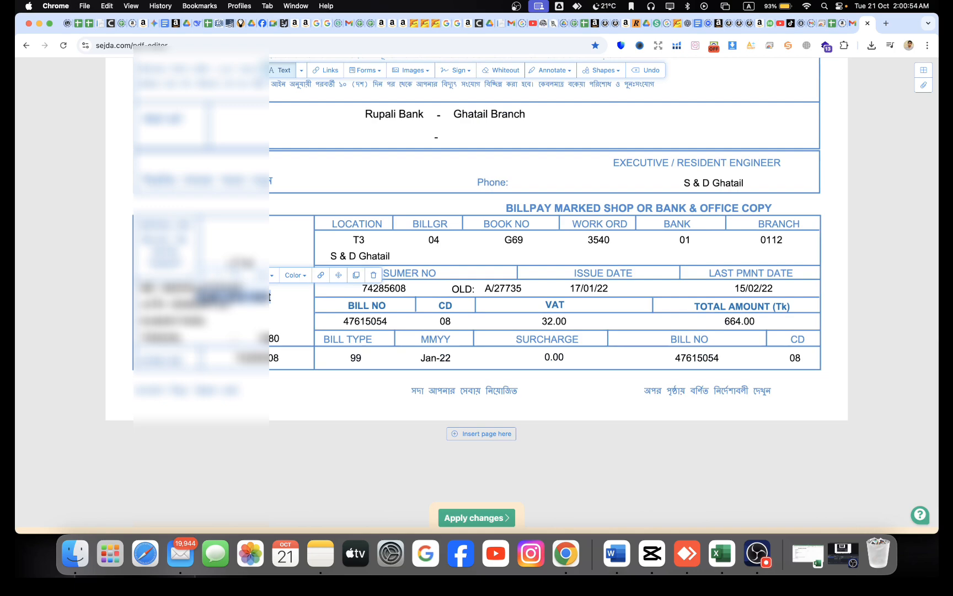
{"action": "key", "text": "BackSpace"}
{"action": "scroll", "coordinate": [326, 181], "scroll_direction": "up", "scroll_amount": 15}
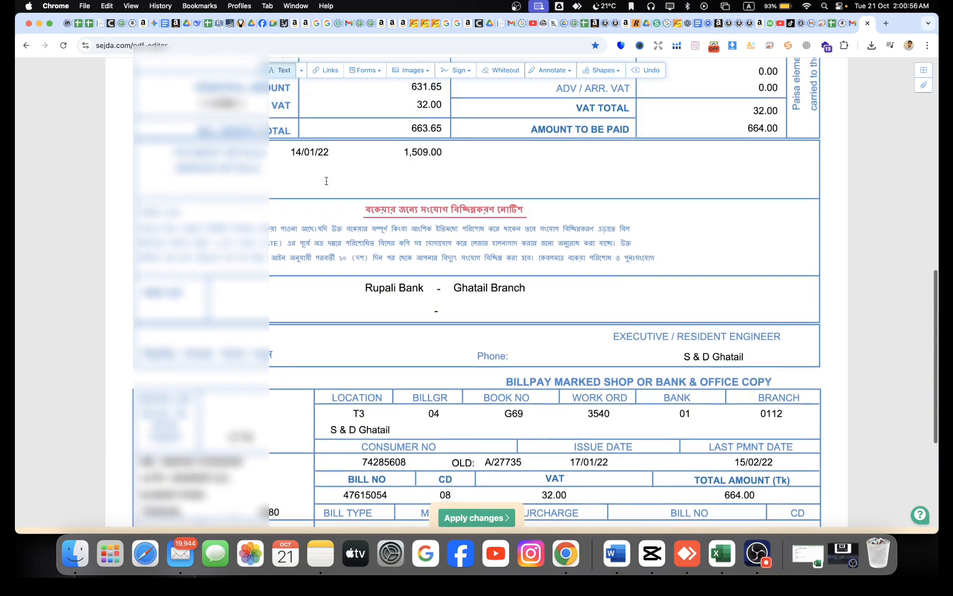
{"action": "scroll", "coordinate": [326, 181], "scroll_direction": "up", "scroll_amount": 3}
{"action": "scroll", "coordinate": [327, 181], "scroll_direction": "down", "scroll_amount": 15}
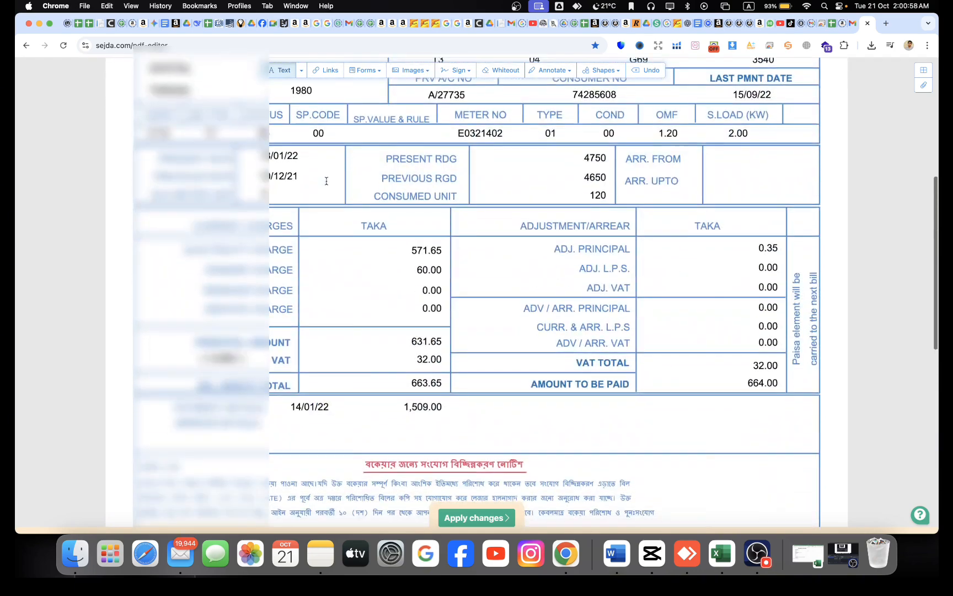
{"action": "scroll", "coordinate": [283, 398], "scroll_direction": "down", "scroll_amount": 5}
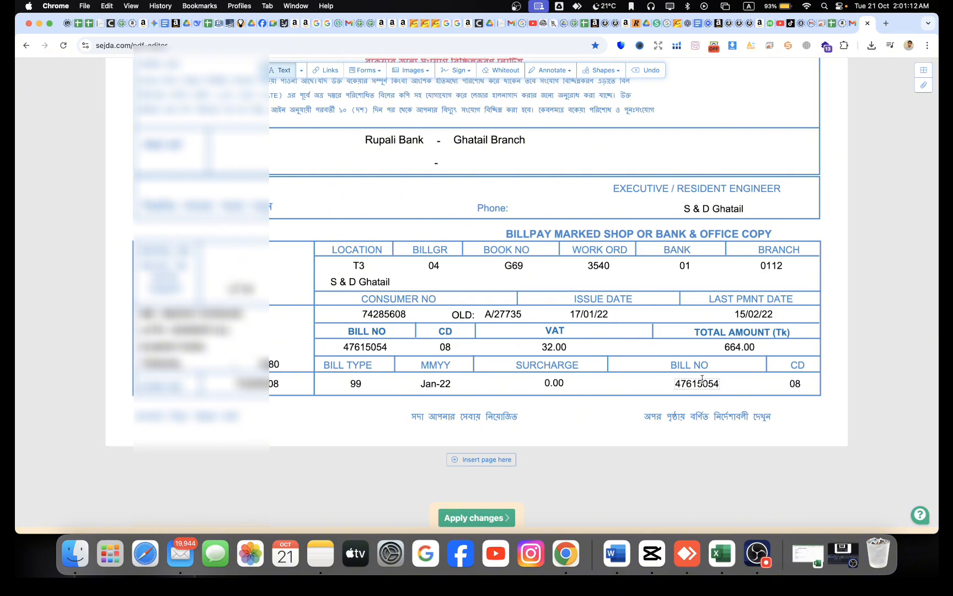
{"action": "scroll", "coordinate": [662, 359], "scroll_direction": "up", "scroll_amount": 3}
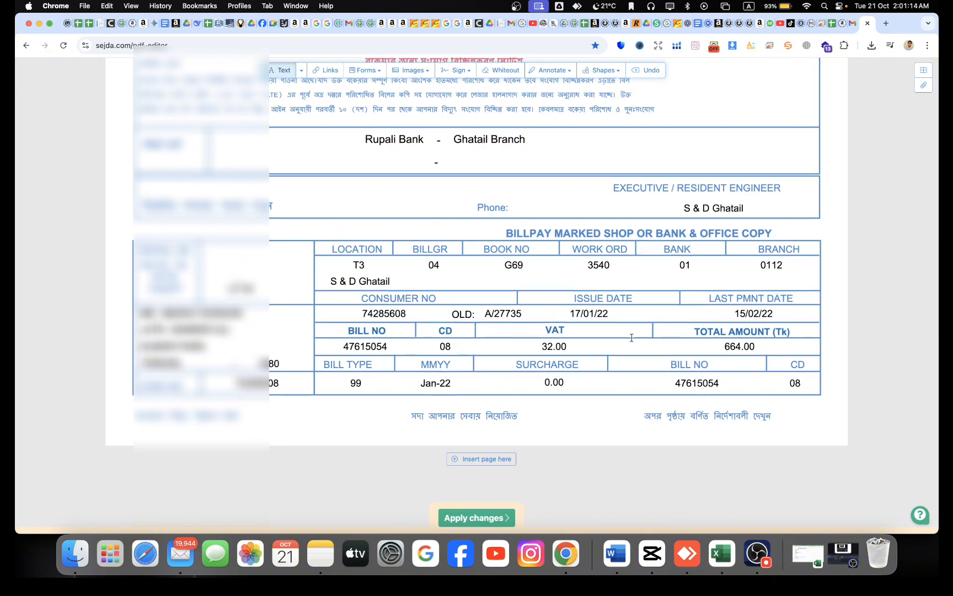
{"action": "scroll", "coordinate": [632, 337], "scroll_direction": "up", "scroll_amount": 10}
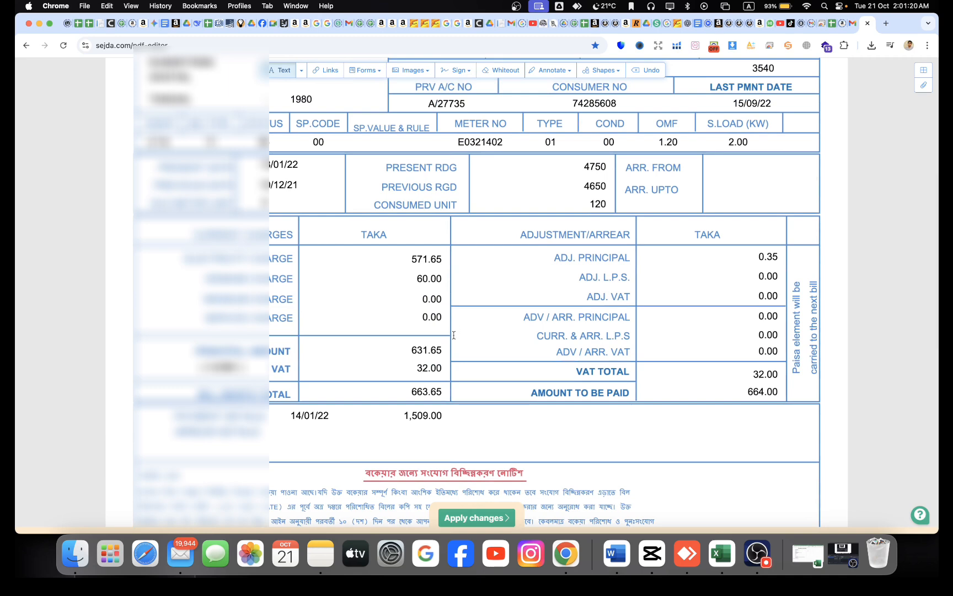
{"action": "scroll", "coordinate": [453, 335], "scroll_direction": "up", "scroll_amount": 10}
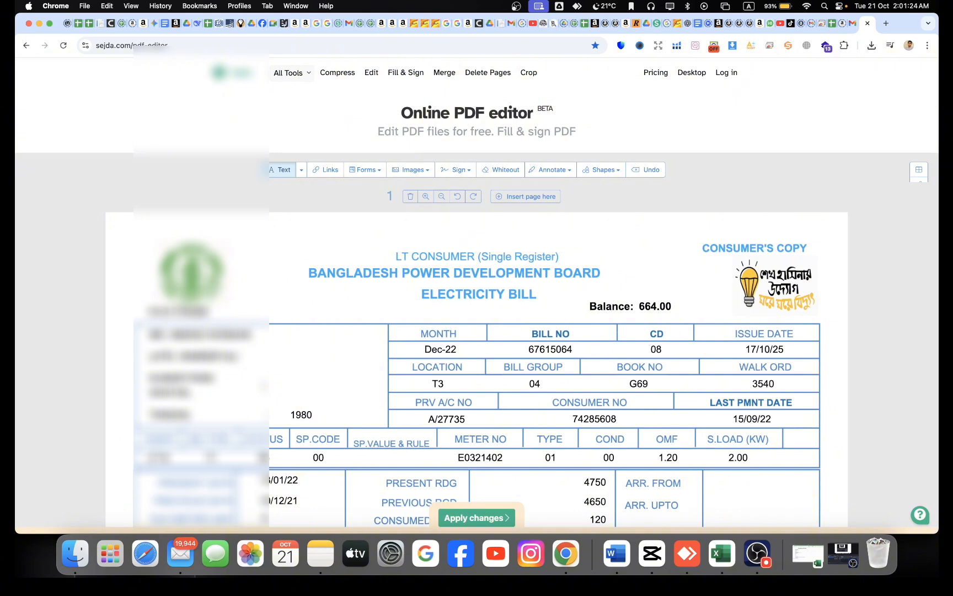
{"action": "scroll", "coordinate": [477, 331], "scroll_direction": "down", "scroll_amount": 5}
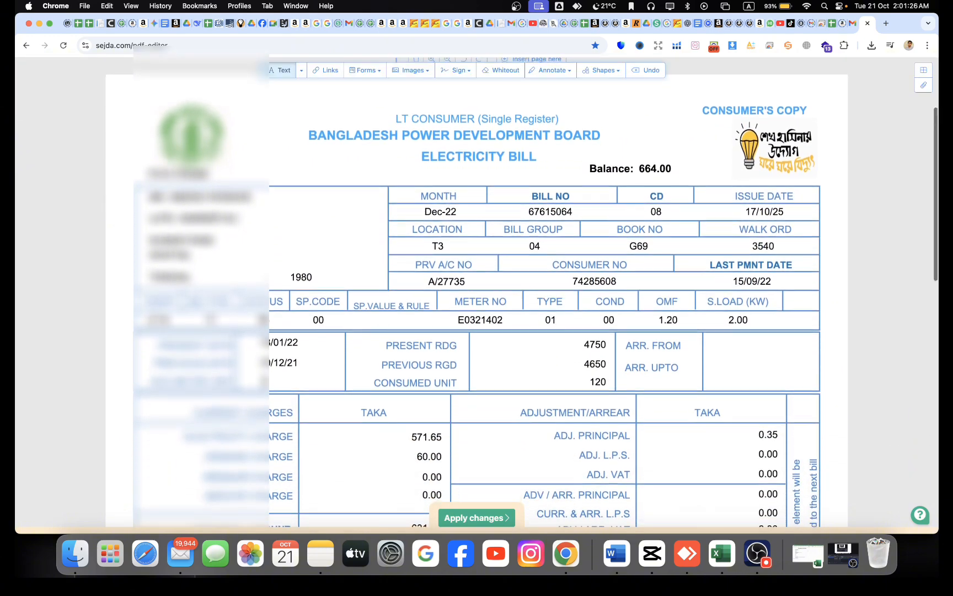
{"action": "scroll", "coordinate": [477, 290], "scroll_direction": "down", "scroll_amount": 5}
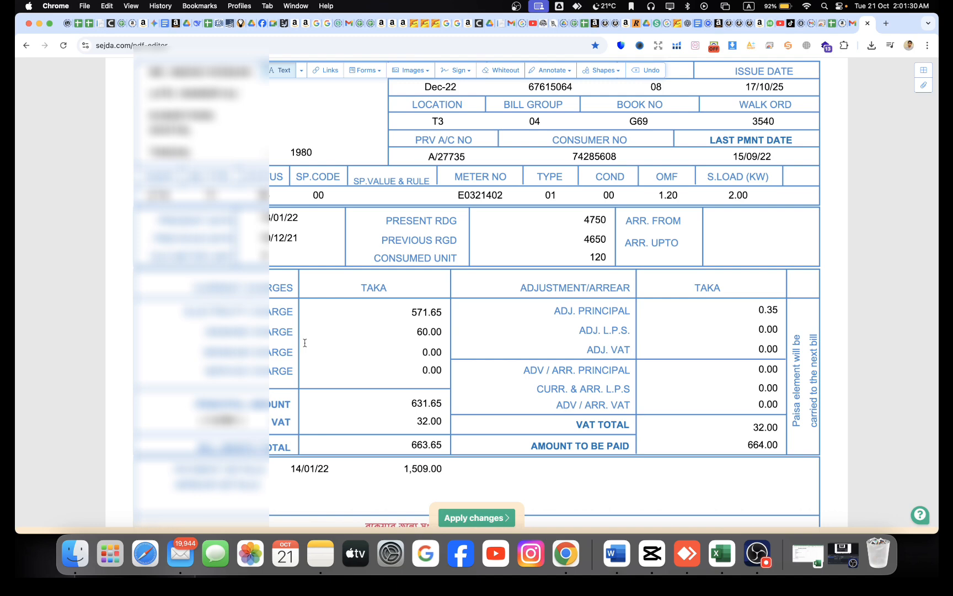
{"action": "scroll", "coordinate": [305, 343], "scroll_direction": "down", "scroll_amount": 9}
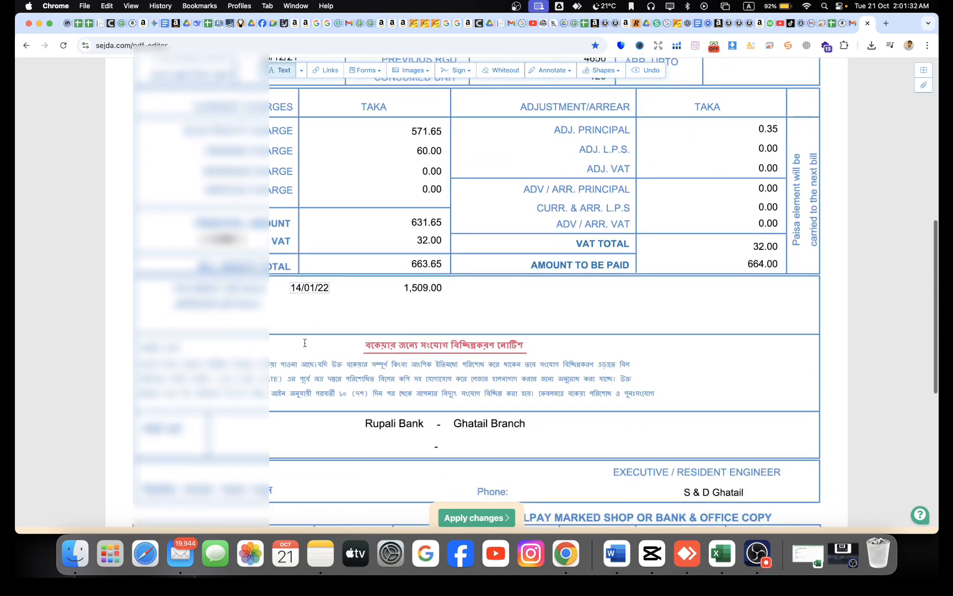
{"action": "scroll", "coordinate": [304, 343], "scroll_direction": "down", "scroll_amount": 1}
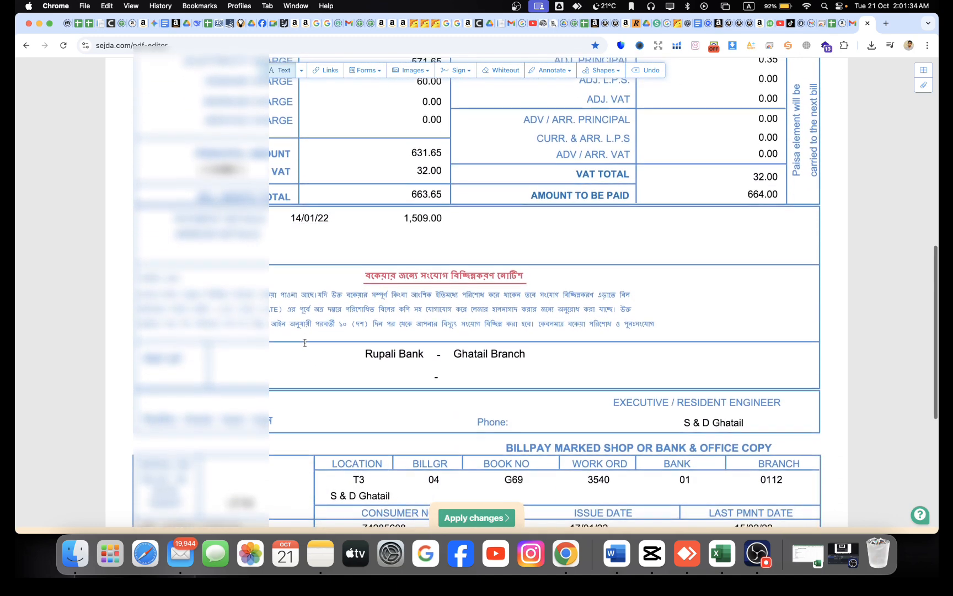
{"action": "scroll", "coordinate": [304, 343], "scroll_direction": "up", "scroll_amount": 1}
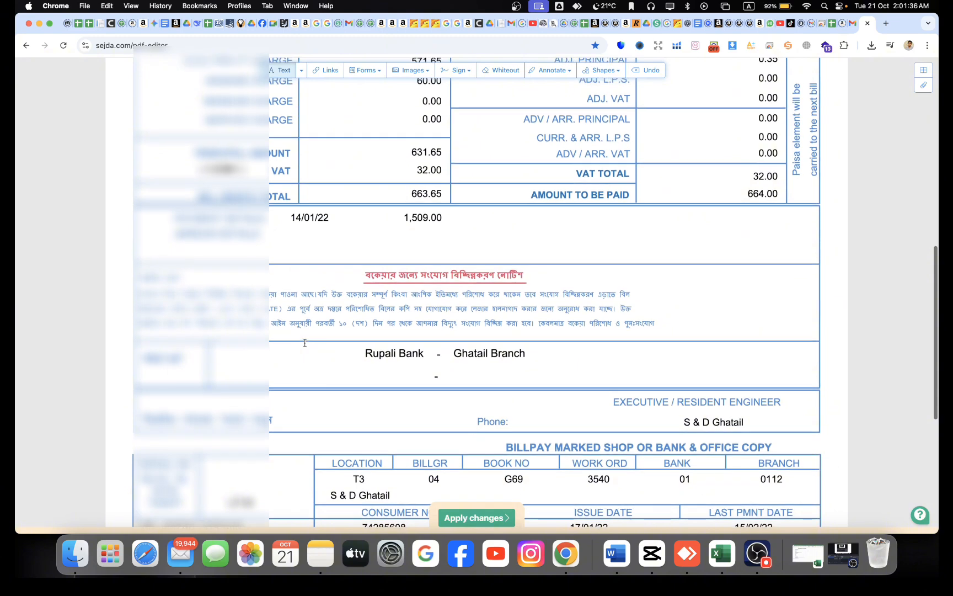
{"action": "scroll", "coordinate": [305, 342], "scroll_direction": "down", "scroll_amount": 1}
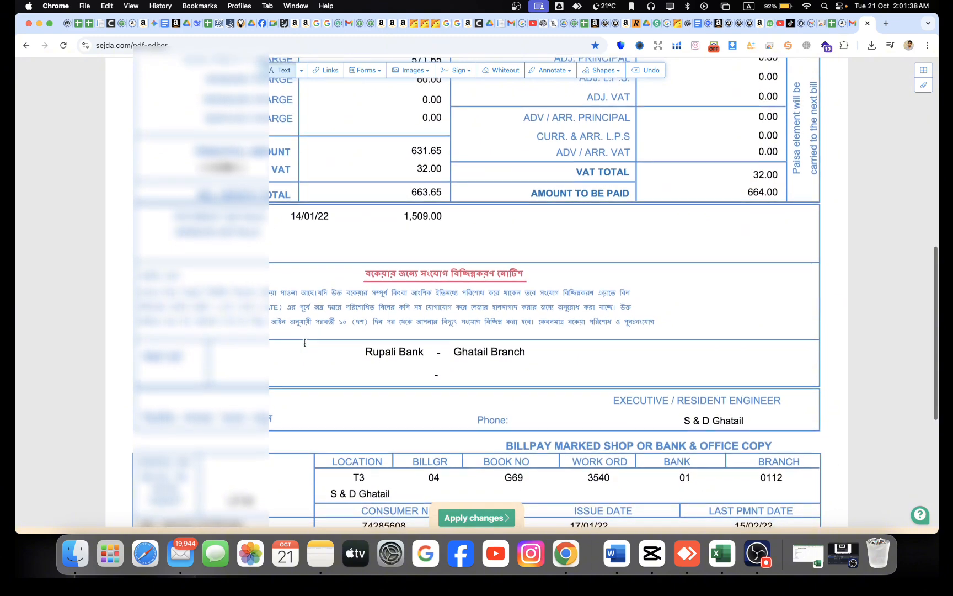